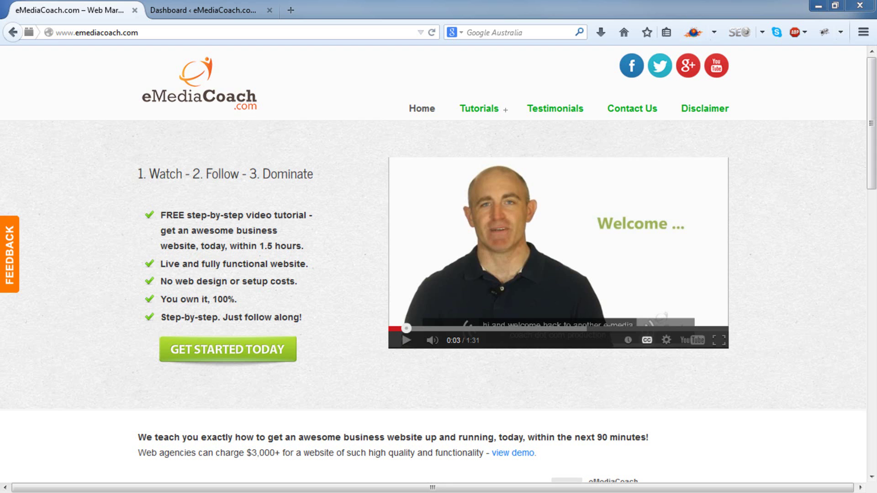
# Step: Bring up the Tutorials menu on the eMediaCoach home page
pyautogui.moveTo(478, 110)
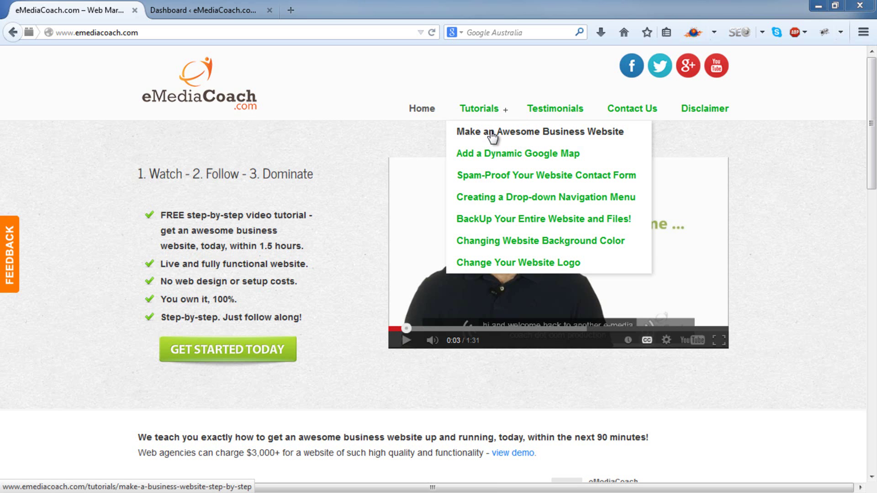
# Step: Open the Make an Awesome Business Website tutorial page and inspect its post slug
pyautogui.click(510, 133)
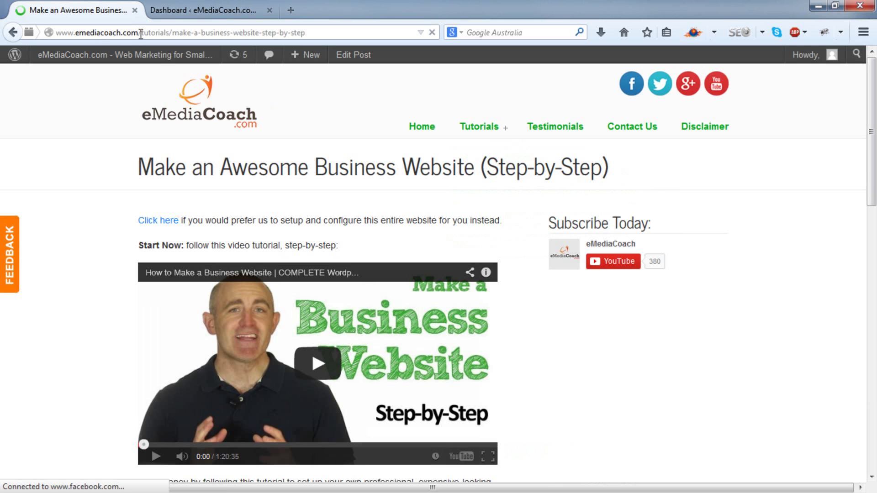
pyautogui.moveTo(142, 32); pyautogui.dragTo(332, 38)
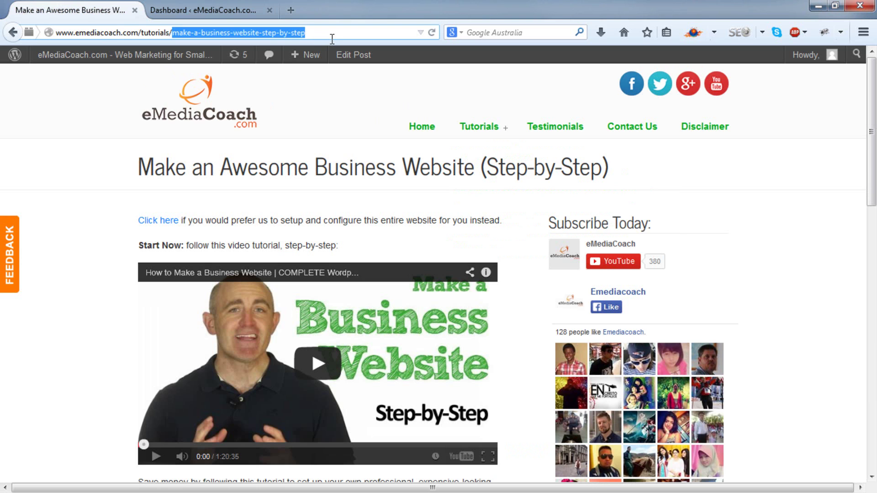
pyautogui.click(332, 38)
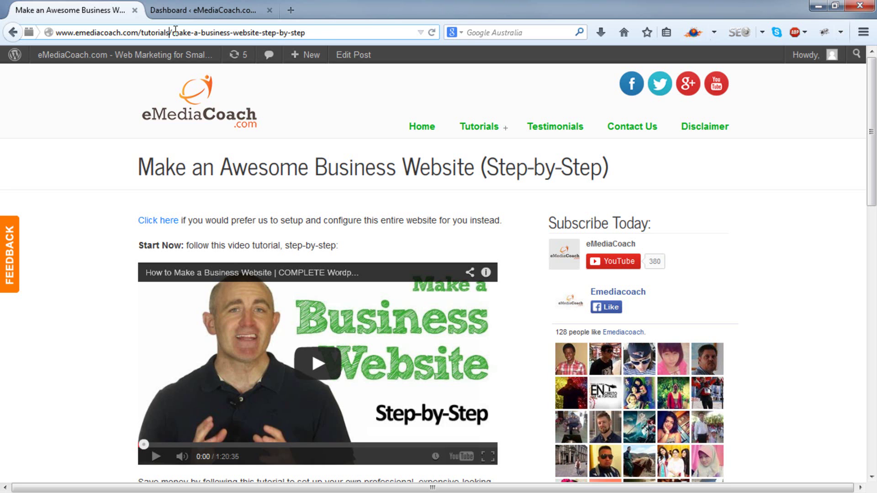
# Step: Edit the page address so 'services' replaces 'tutorials' before the post slug
pyautogui.moveTo(172, 33); pyautogui.dragTo(143, 34)
pyautogui.press('BackSpace')
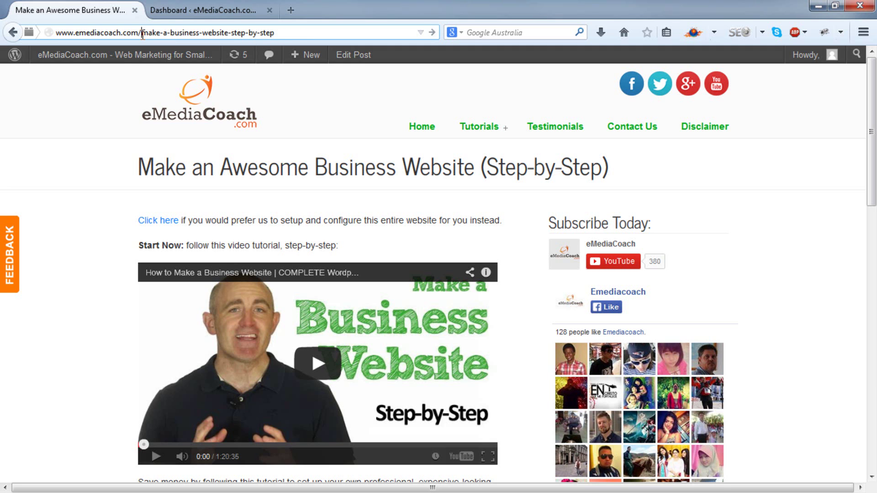
pyautogui.moveTo(143, 33); pyautogui.dragTo(226, 33)
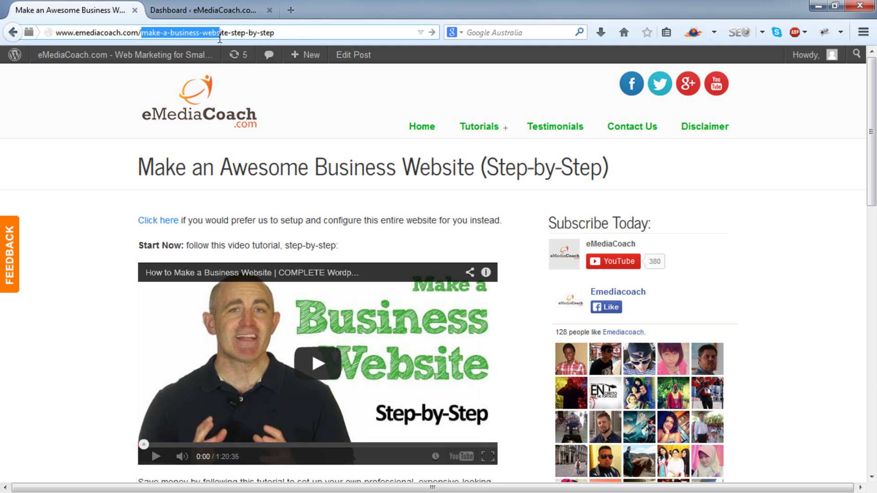
pyautogui.click(167, 33)
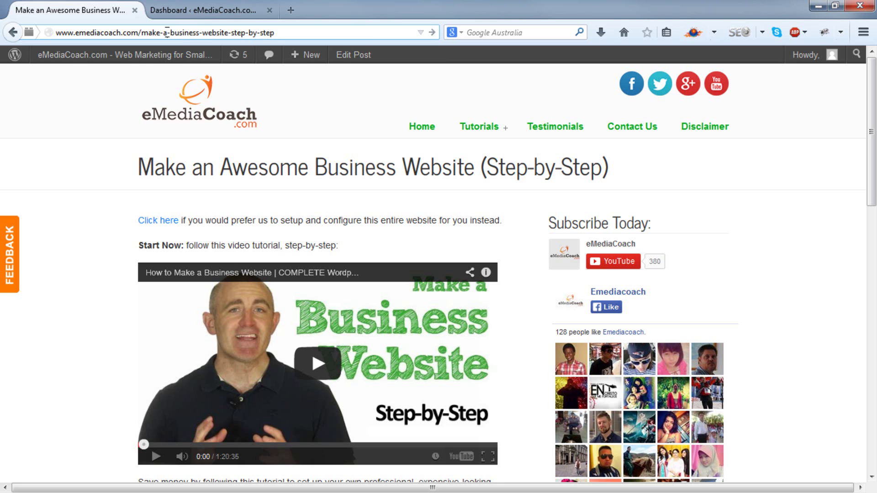
pyautogui.hotkey('ctrl', 'z')
pyautogui.press('Escape')
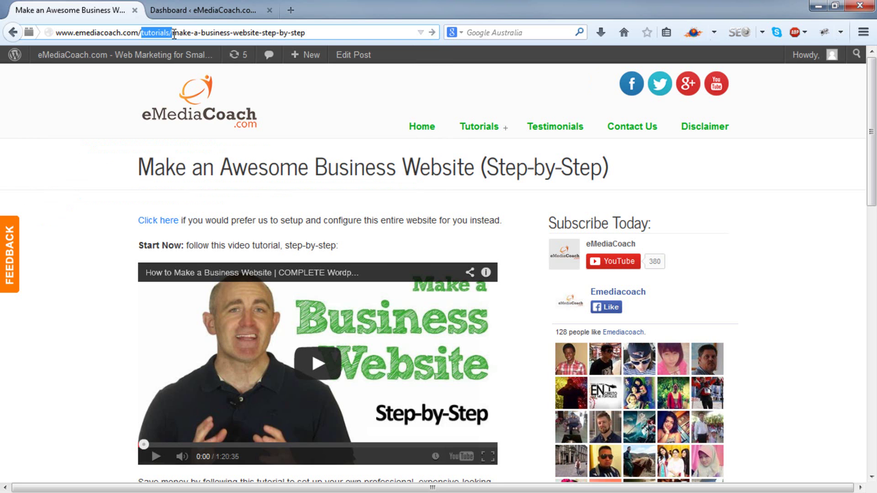
pyautogui.click(175, 34)
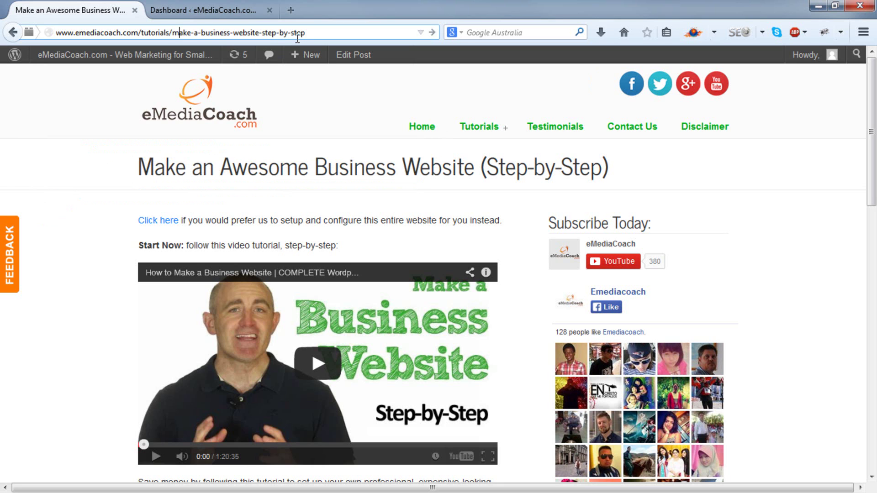
pyautogui.doubleClick(168, 32)
pyautogui.write('services')
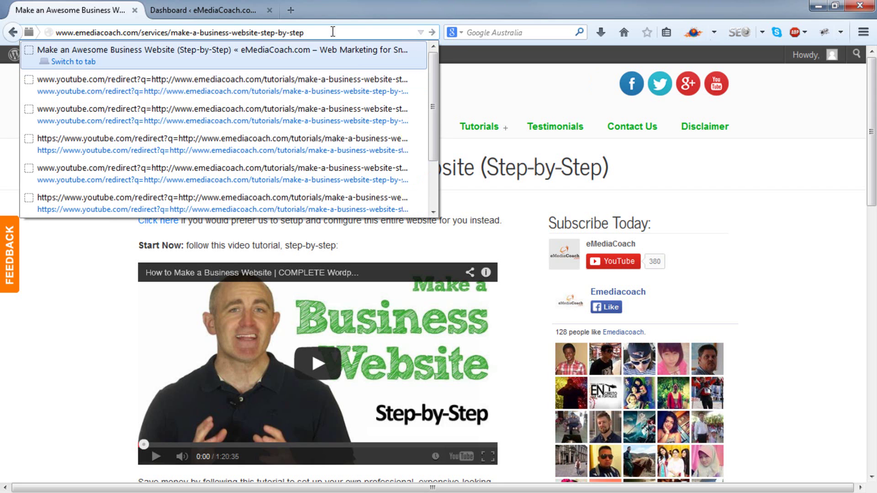
pyautogui.press('Escape')
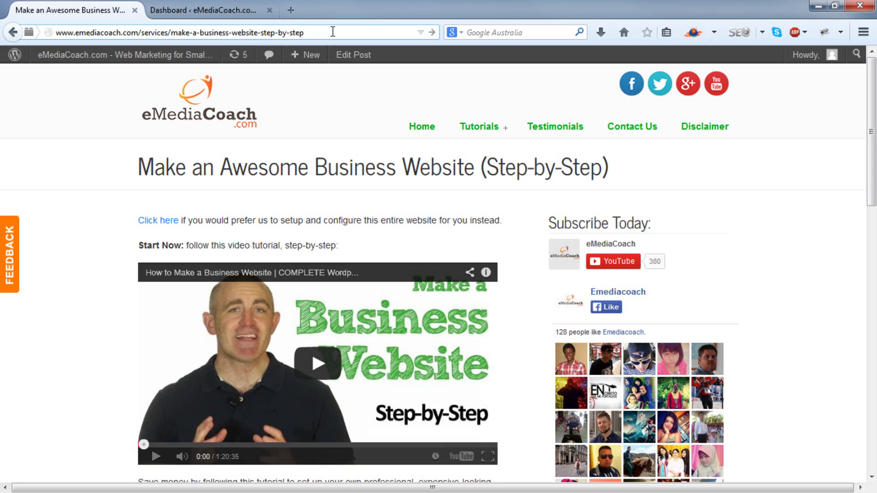
# Step: Go to the WordPress Permalink Settings and select Custom Structure
pyautogui.click(229, 4)
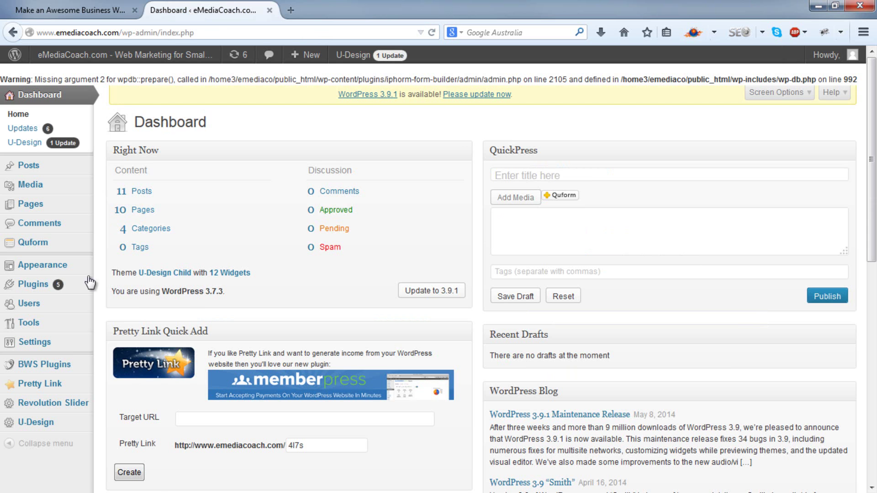
pyautogui.moveTo(59, 347)
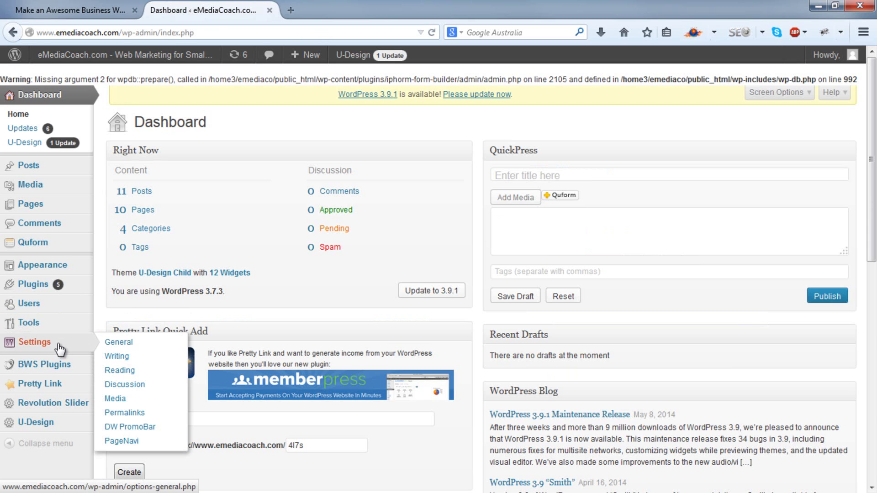
pyautogui.click(151, 415)
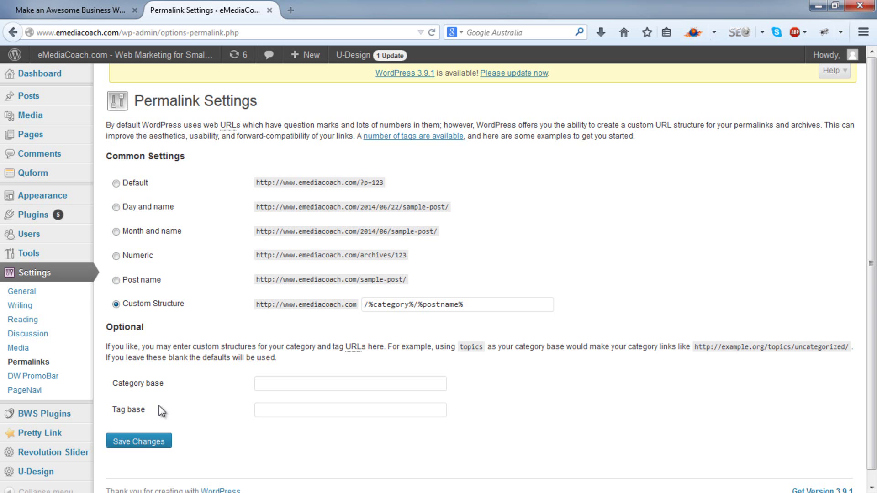
pyautogui.click(117, 281)
pyautogui.click(117, 305)
# Step: Enter /%category%/%postname% as the custom permalink structure and save the changes
pyautogui.moveTo(423, 309); pyautogui.dragTo(326, 307)
pyautogui.press('BackSpace')
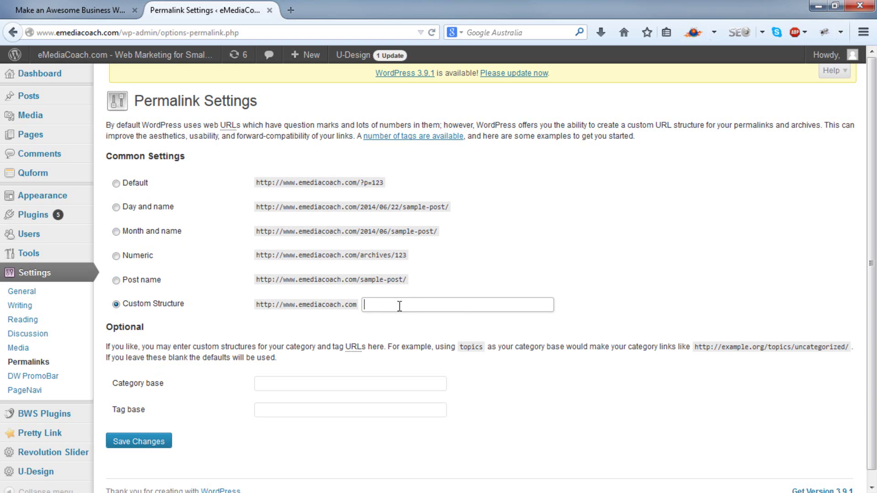
pyautogui.click(427, 307)
pyautogui.click(423, 316)
pyautogui.click(480, 305)
pyautogui.click(480, 304)
pyautogui.moveTo(481, 304); pyautogui.dragTo(356, 304)
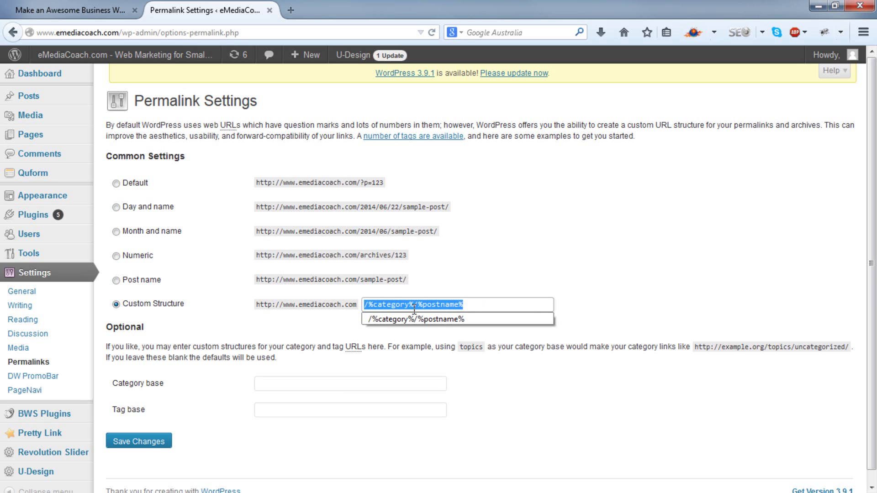
pyautogui.press('Escape')
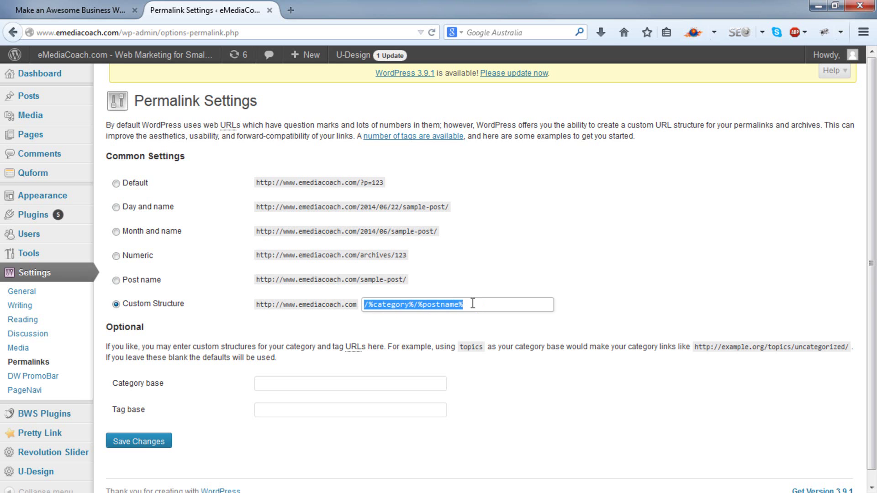
pyautogui.click(472, 309)
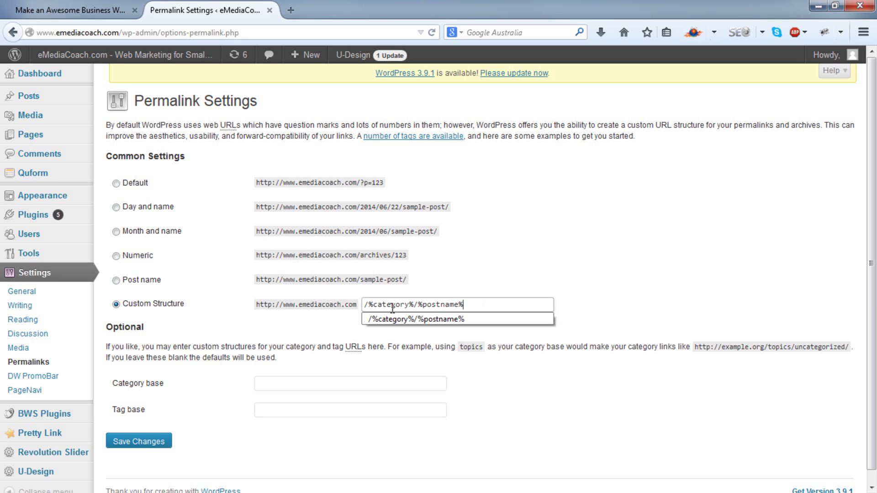
pyautogui.click(158, 443)
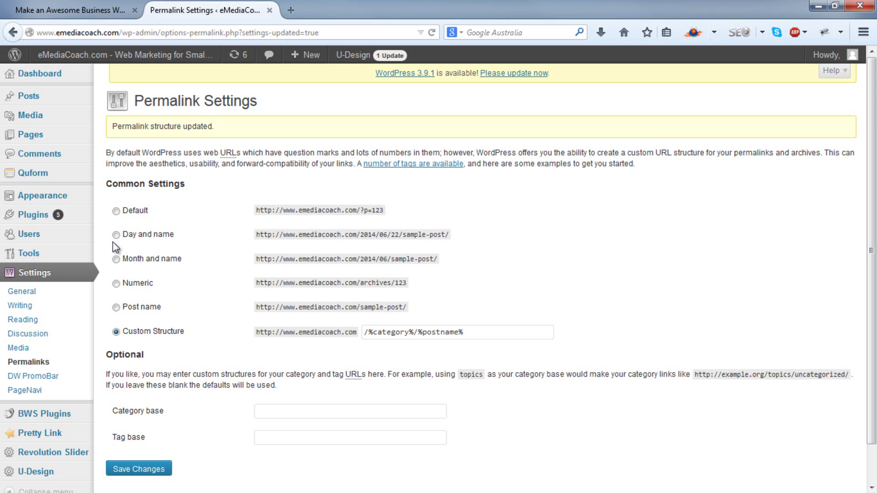
# Step: Add a category named Products with slug Products under Posts > Categories
pyautogui.moveTo(80, 98)
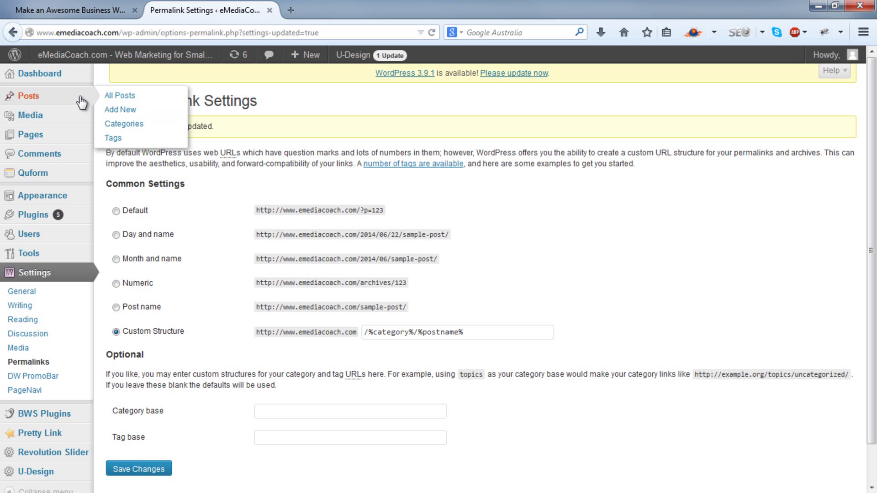
pyautogui.click(123, 130)
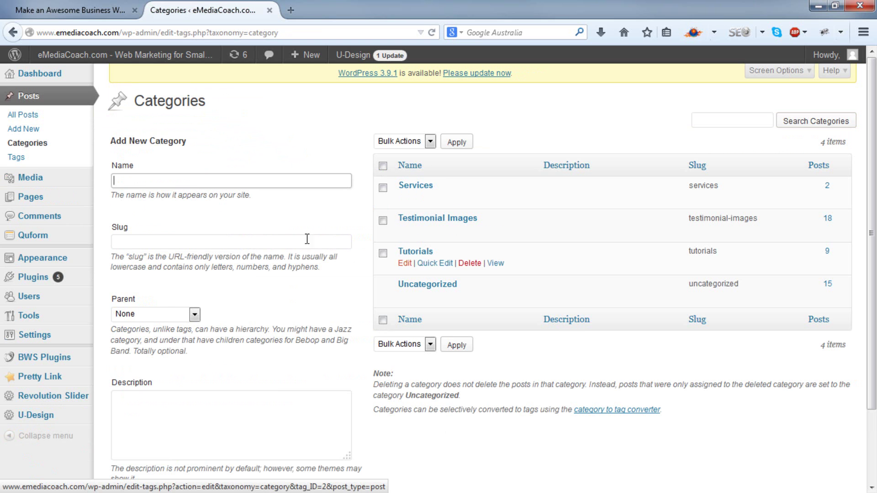
pyautogui.click(164, 183)
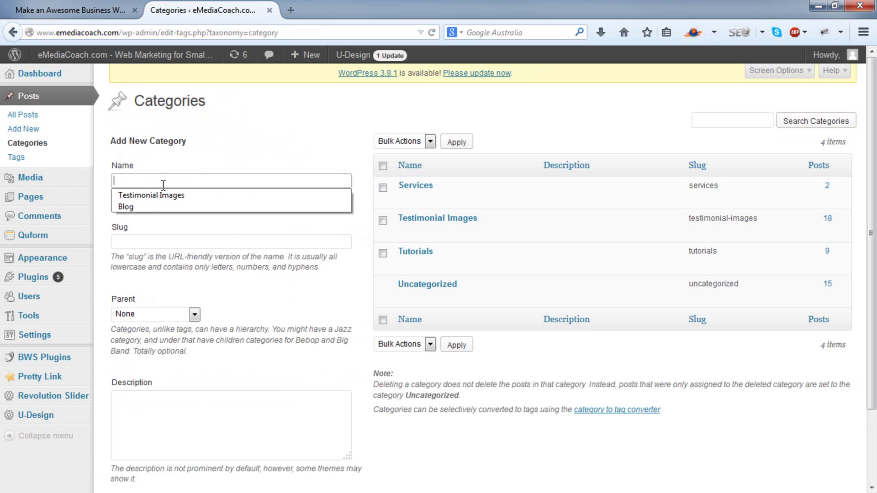
pyautogui.write('Products')
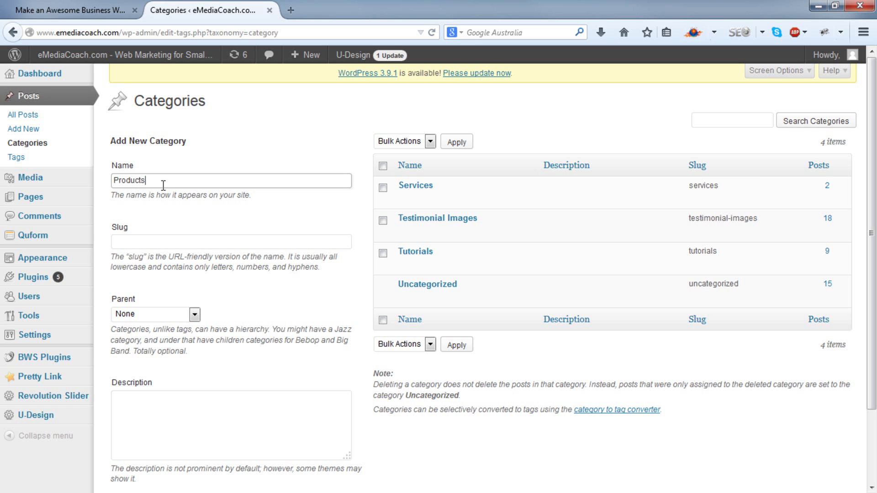
pyautogui.click(143, 243)
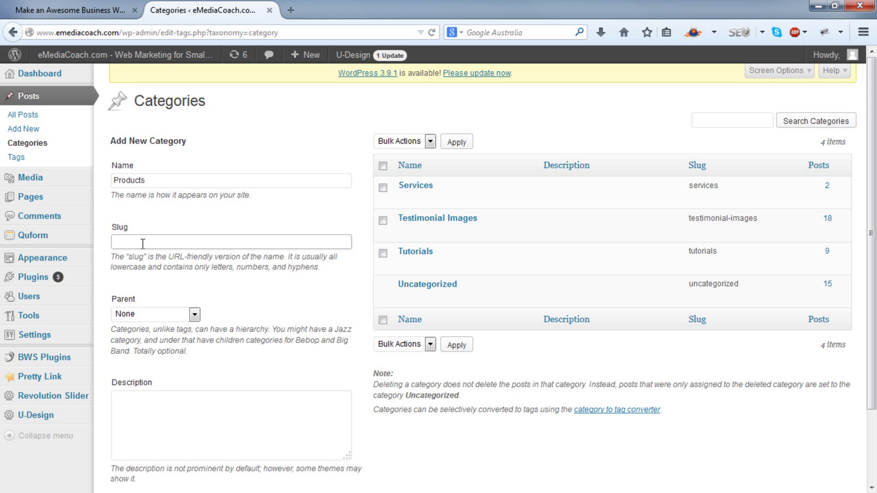
pyautogui.write('Products')
pyautogui.click(237, 325)
pyautogui.scroll(-1, 237, 325)
pyautogui.scroll(-3, 237, 326)
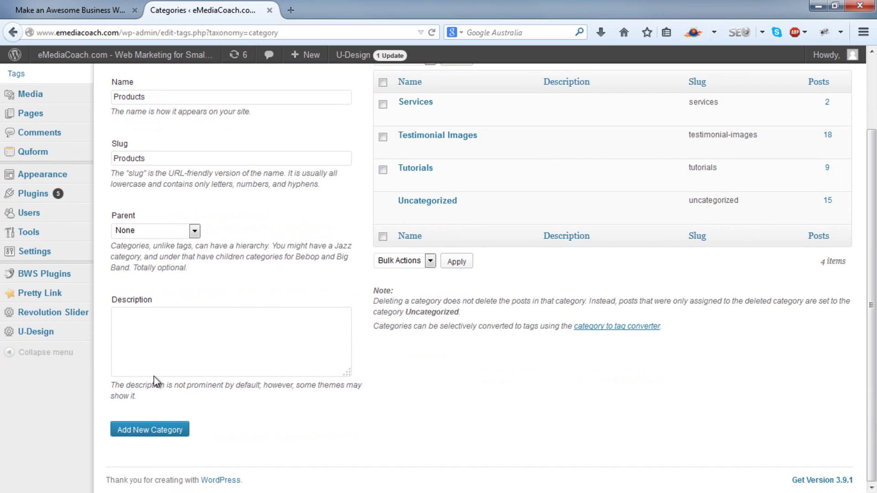
pyautogui.click(163, 431)
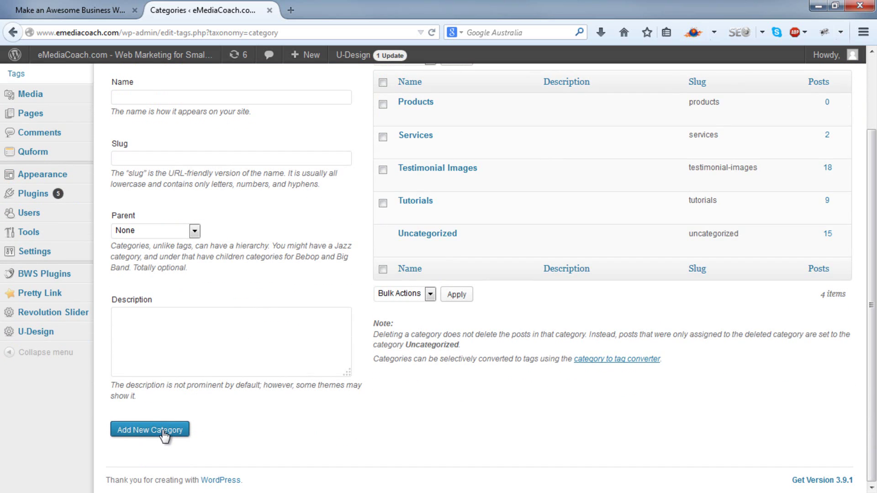
pyautogui.scroll(3, 164, 434)
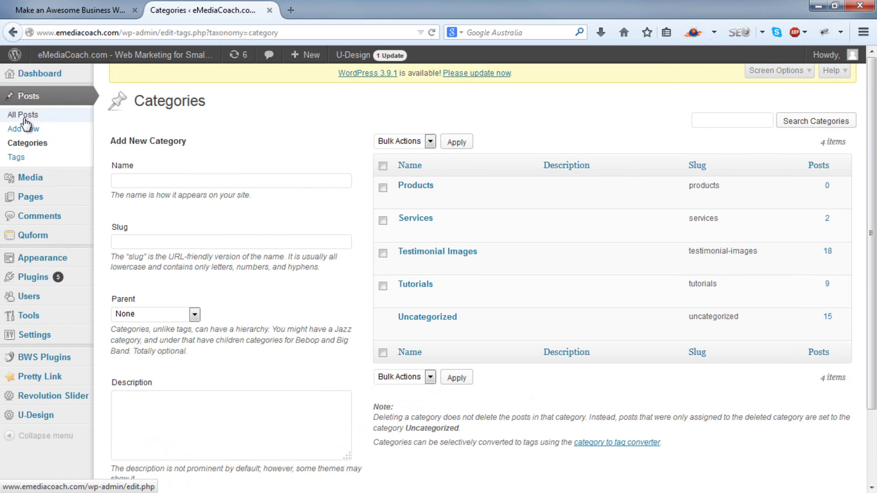
# Step: Replace the admin path in the address with contact-us, then erase it back to the site root
pyautogui.moveTo(55, 201)
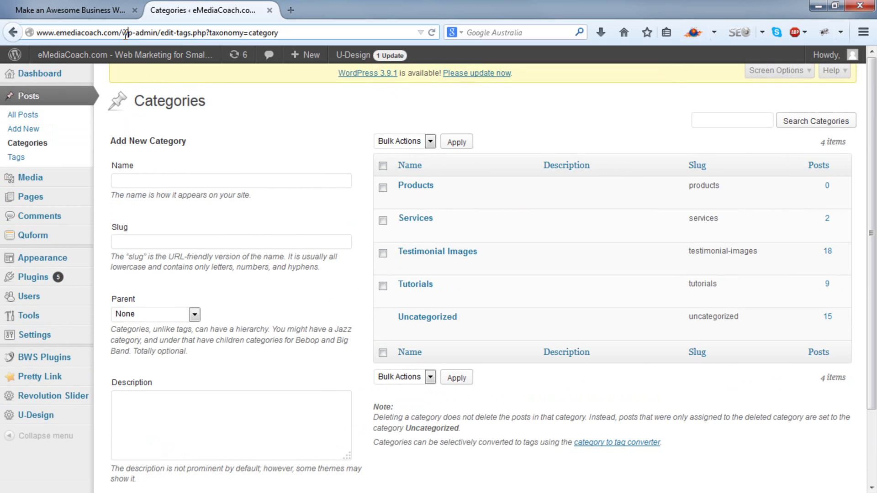
pyautogui.moveTo(122, 33); pyautogui.dragTo(350, 38)
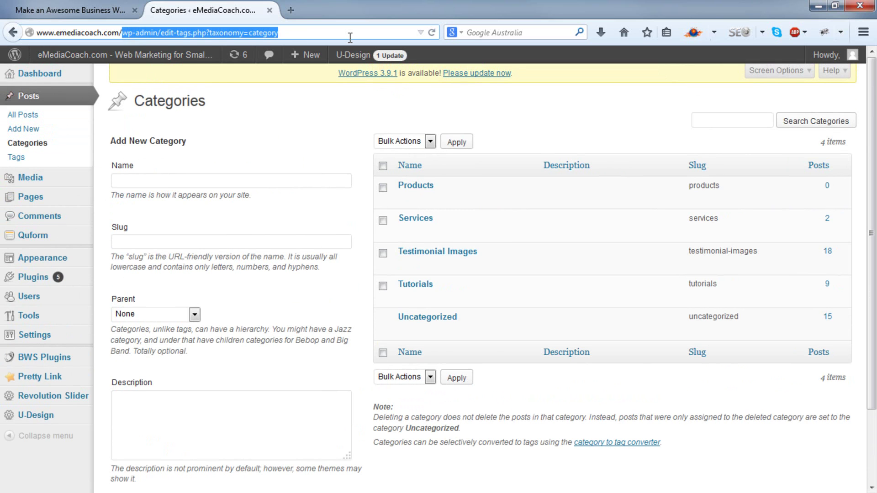
pyautogui.write('contact-us')
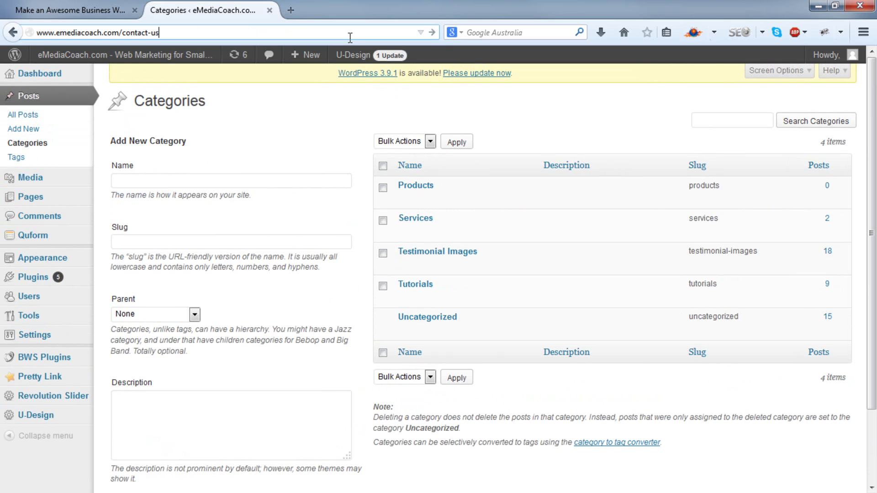
pyautogui.press('BackSpace')
pyautogui.press('BackSpace')
pyautogui.press('BackSpace')
pyautogui.press('BackSpace')
pyautogui.press('BackSpace')
pyautogui.press('BackSpace')
pyautogui.press('BackSpace')
pyautogui.press('BackSpace')
pyautogui.press('BackSpace')
pyautogui.press('BackSpace')
# Step: Start a new post titled 'New Website Product 1'
pyautogui.click(321, 38)
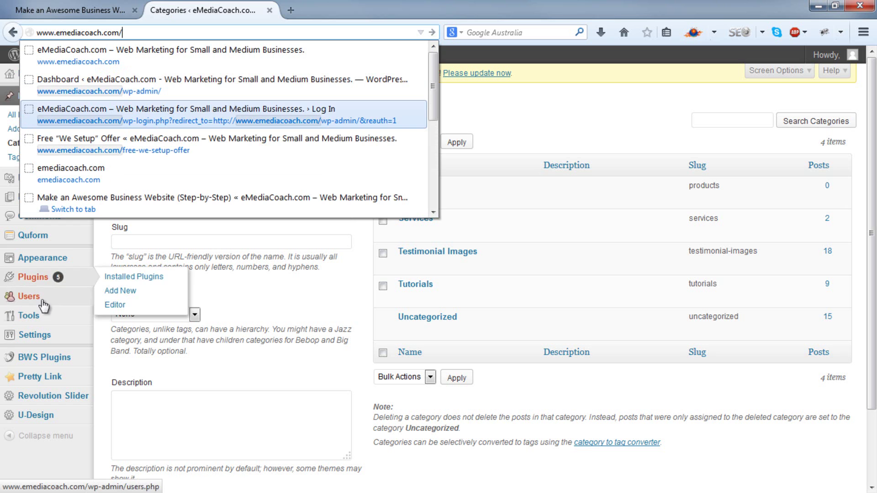
pyautogui.click(209, 417)
pyautogui.click(45, 130)
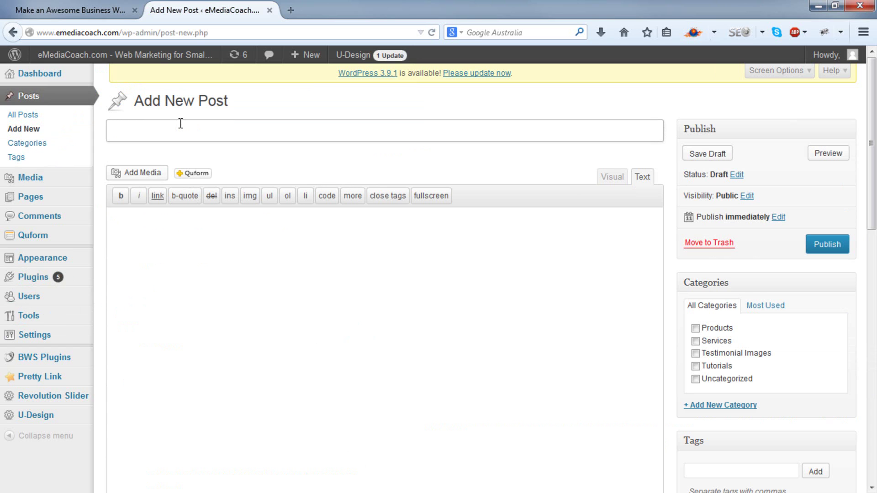
pyautogui.write('Product')
pyautogui.press('BackSpace')
pyautogui.press('BackSpace')
pyautogui.press('BackSpace')
pyautogui.press('BackSpace')
pyautogui.press('BackSpace')
pyautogui.press('BackSpace')
pyautogui.write('New Website Pro')
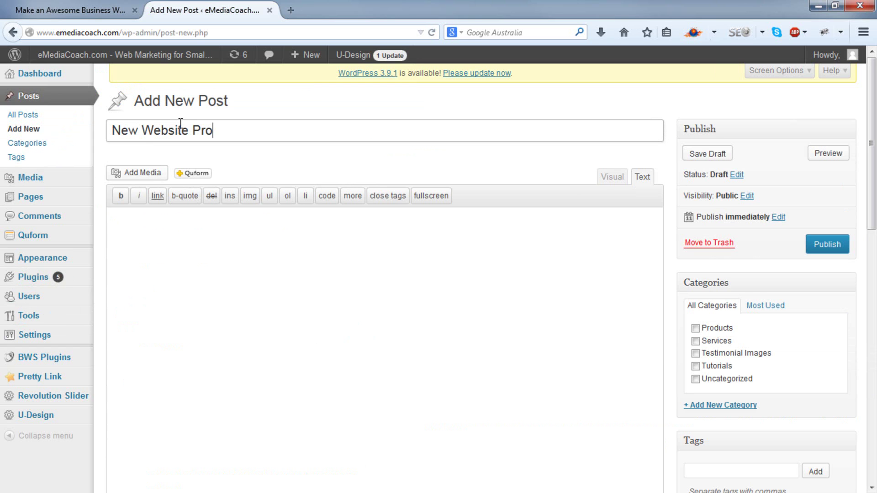
pyautogui.write('dut 1')
pyautogui.press('BackSpace')
pyautogui.press('BackSpace')
pyautogui.press('BackSpace')
pyautogui.write('ct 1')
# Step: Add the body text 'Text goes here .', tick Products, and publish the post
pyautogui.press('Tab')
pyautogui.write('T')
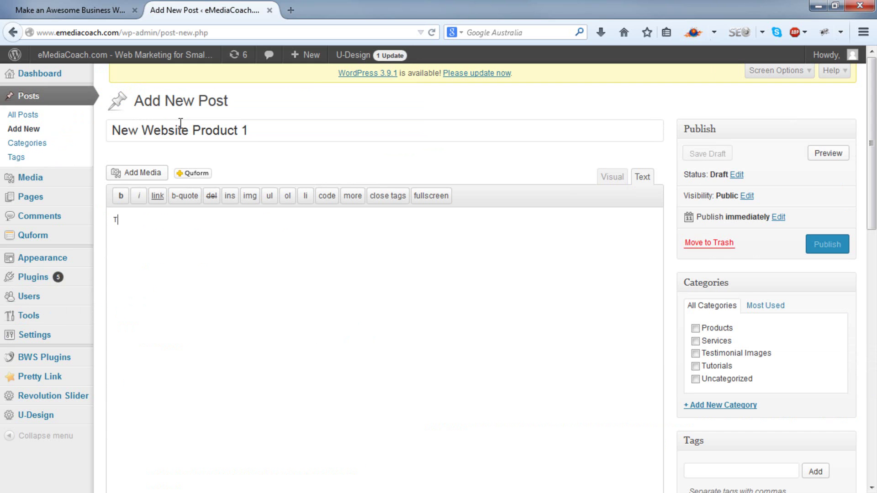
pyautogui.write('ext goes here ...')
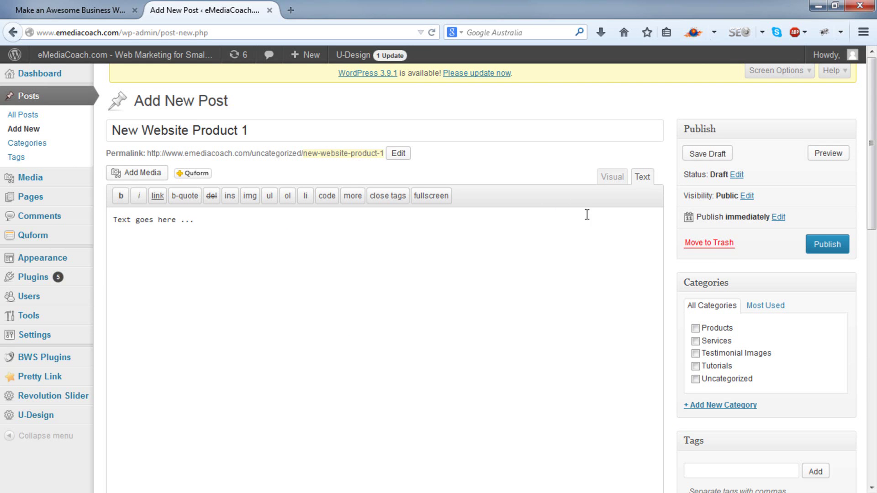
pyautogui.click(695, 328)
pyautogui.click(824, 249)
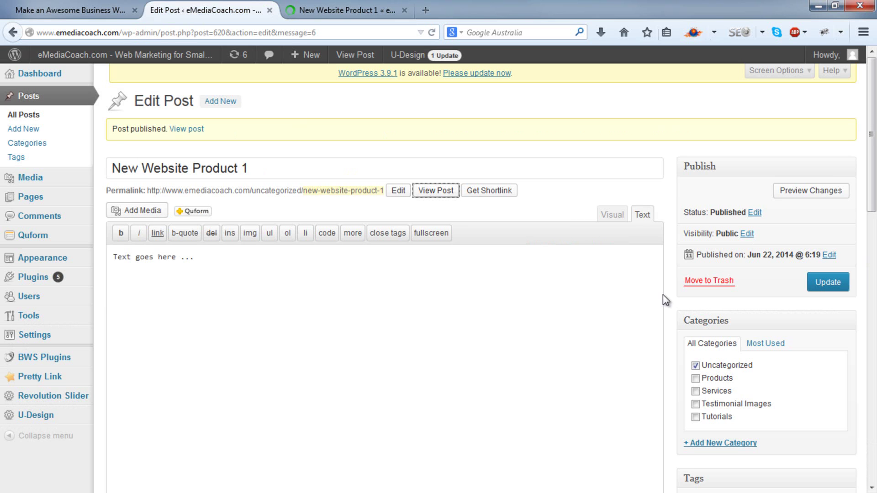
# Step: Move the post from Uncategorized to Products and update it
pyautogui.click(695, 365)
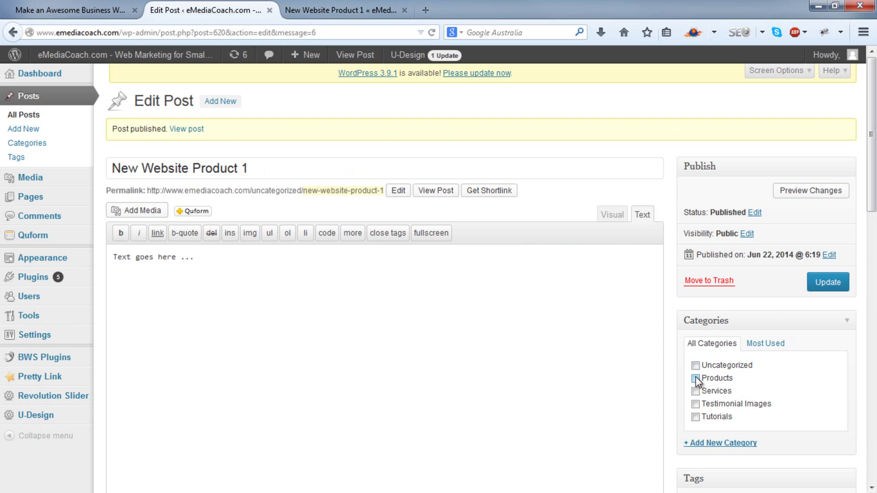
pyautogui.click(696, 379)
pyautogui.click(828, 289)
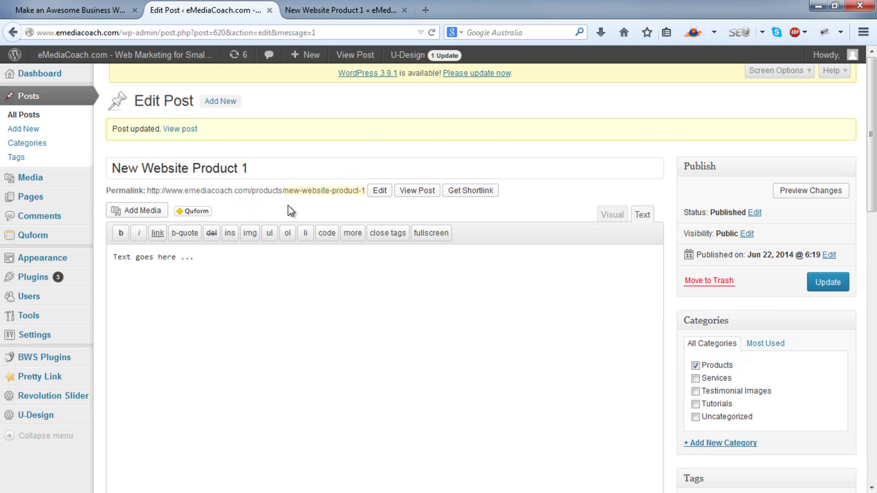
# Step: Open the live post in a new tab and close the outdated copies
pyautogui.rightClick(415, 192)
pyautogui.click(452, 200)
pyautogui.click(518, 10)
pyautogui.click(364, 11)
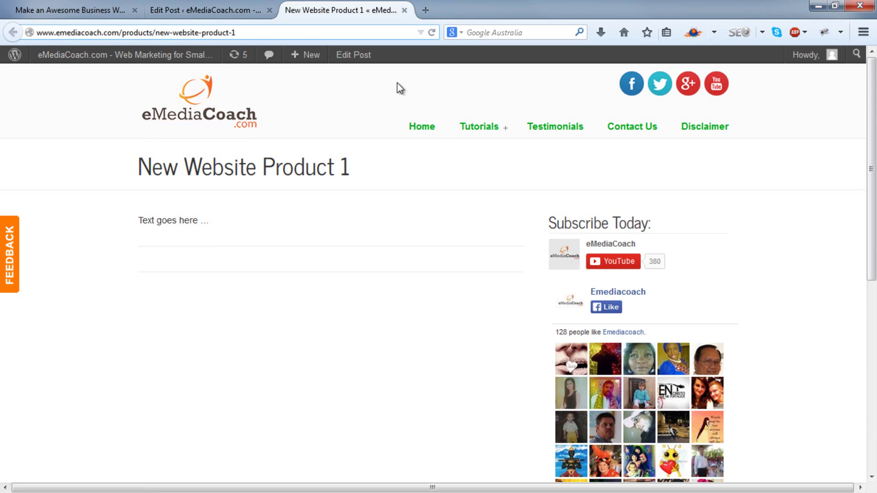
# Step: Open the Spam-Proof Contact Form and website backup tutorials in new tabs
pyautogui.moveTo(490, 129)
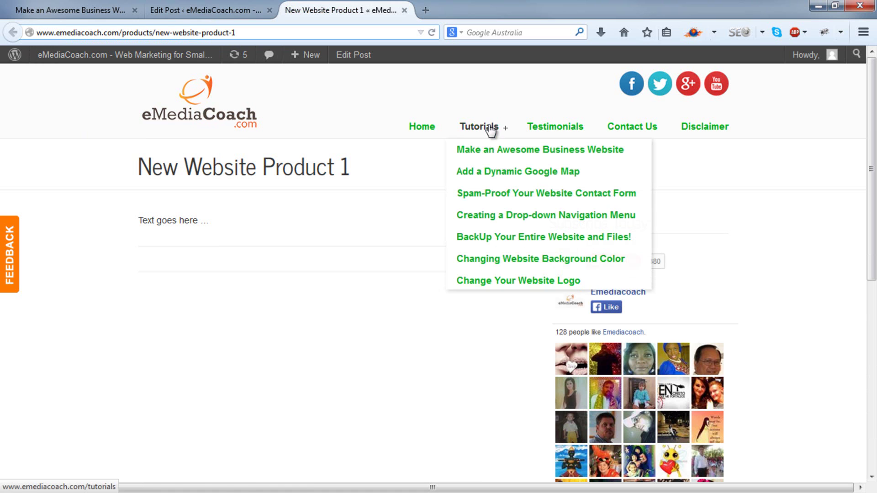
pyautogui.rightClick(487, 187)
pyautogui.click(546, 193)
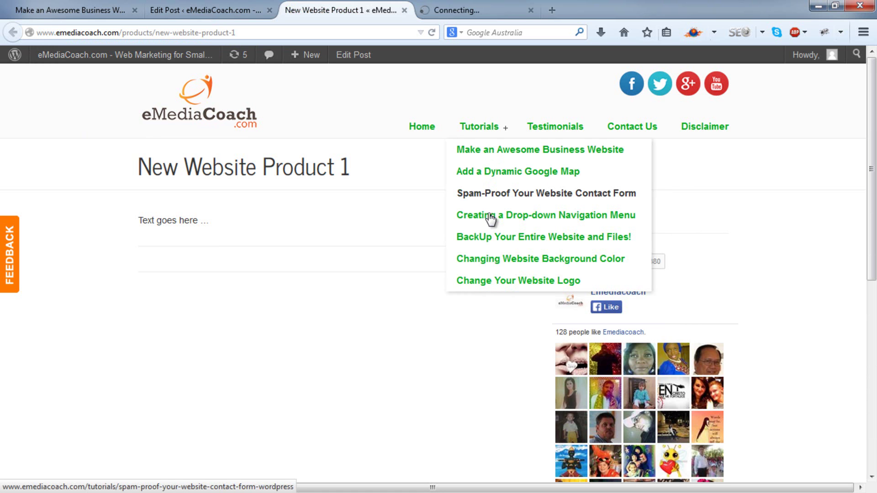
pyautogui.rightClick(503, 239)
pyautogui.click(563, 254)
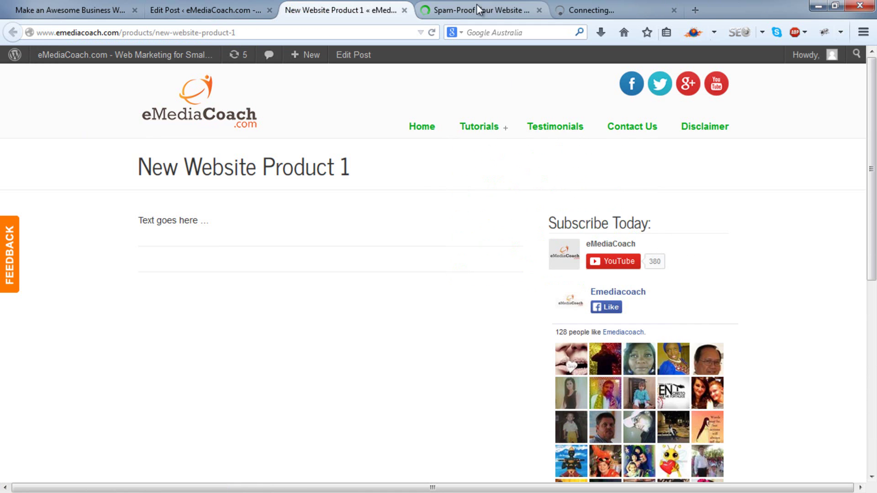